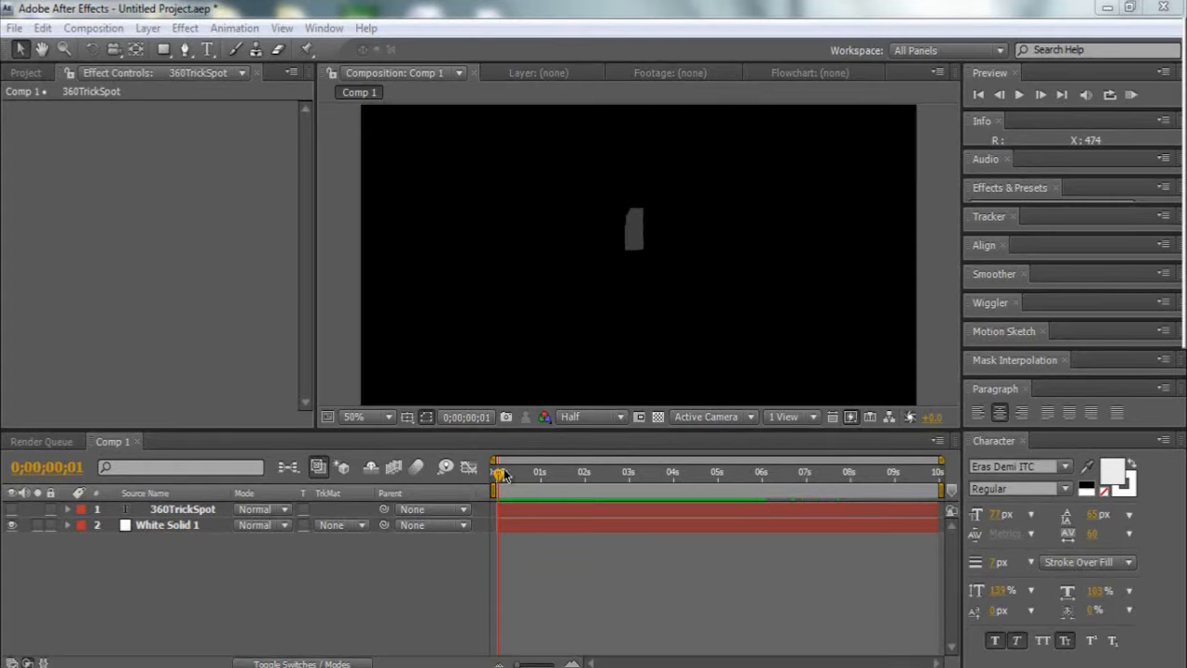
Step: Preview the finished rotating 3D text animation in the existing composition
left_click(196, 511)
key("space")
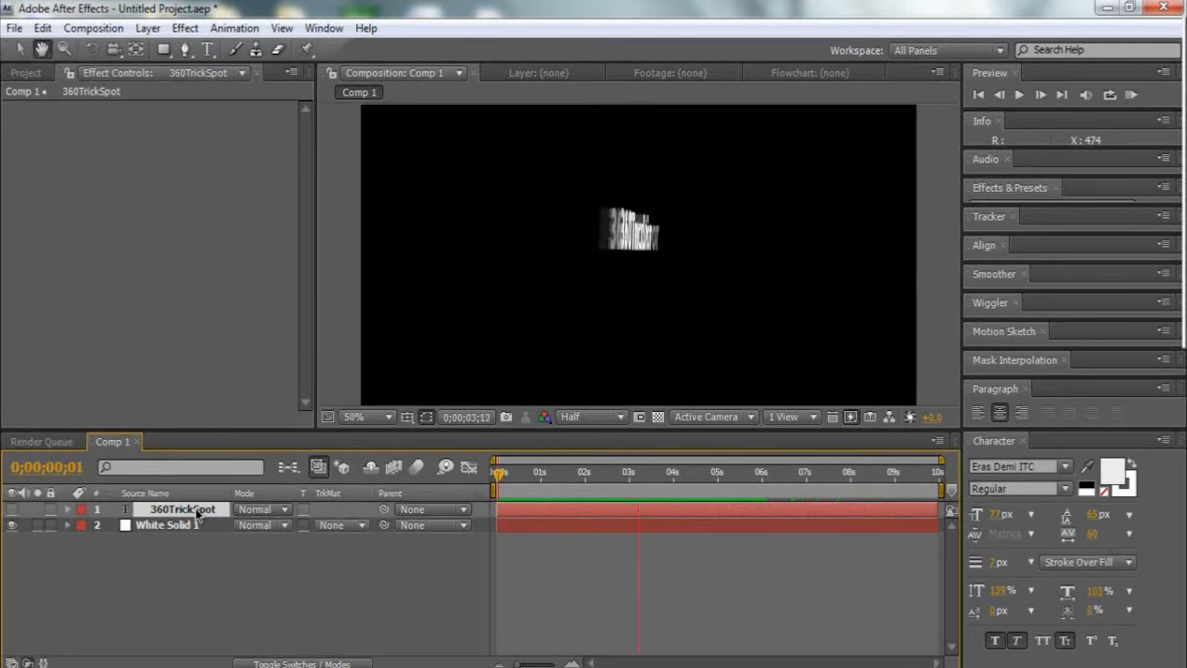
key("space")
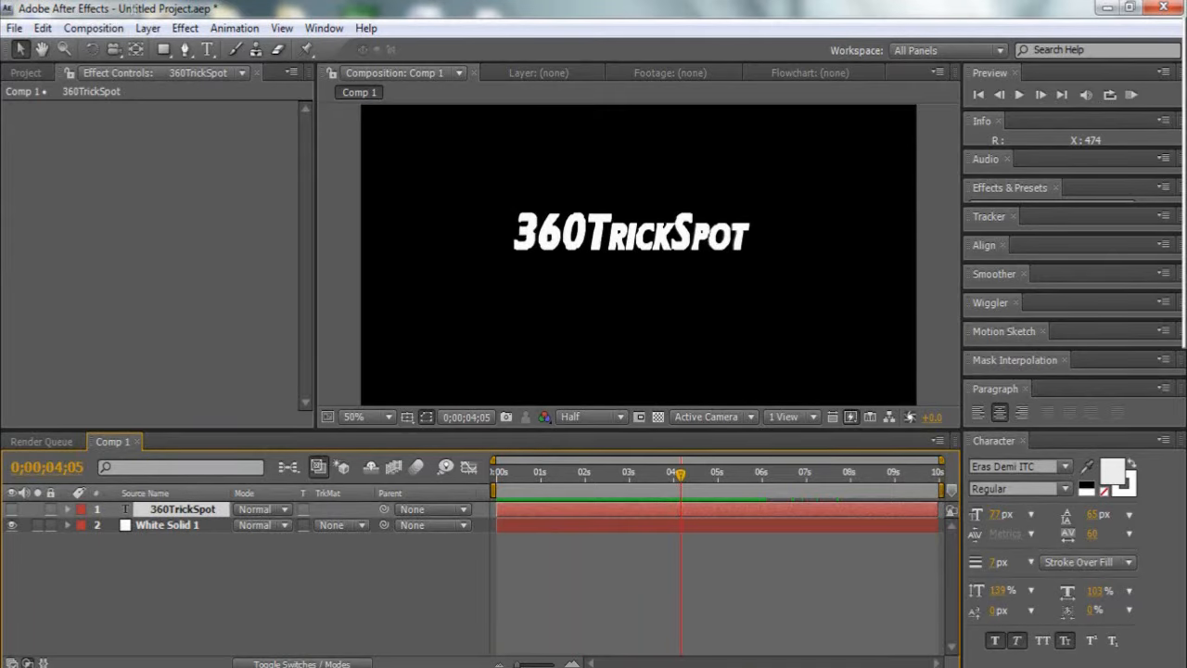
Step: Start a new project without saving the old one and create a 10-second composition with the HDV/HDTV 720 29.97 preset
left_click(14, 28)
left_click(298, 53)
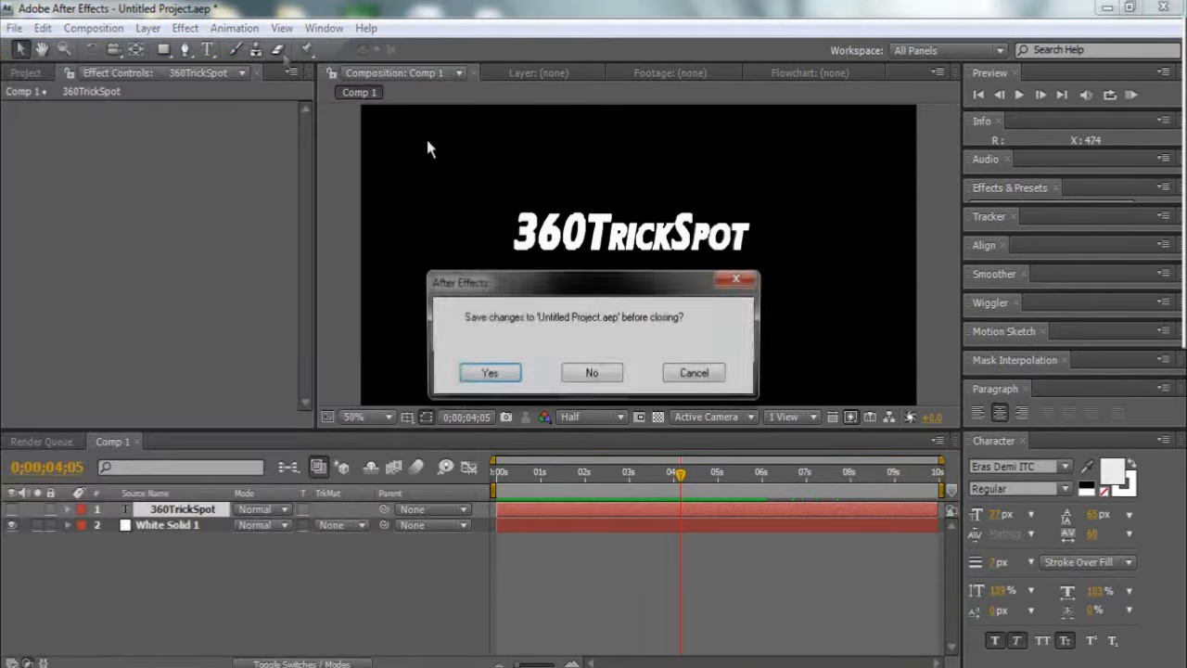
left_click(567, 373)
left_click(104, 31)
left_click(109, 51)
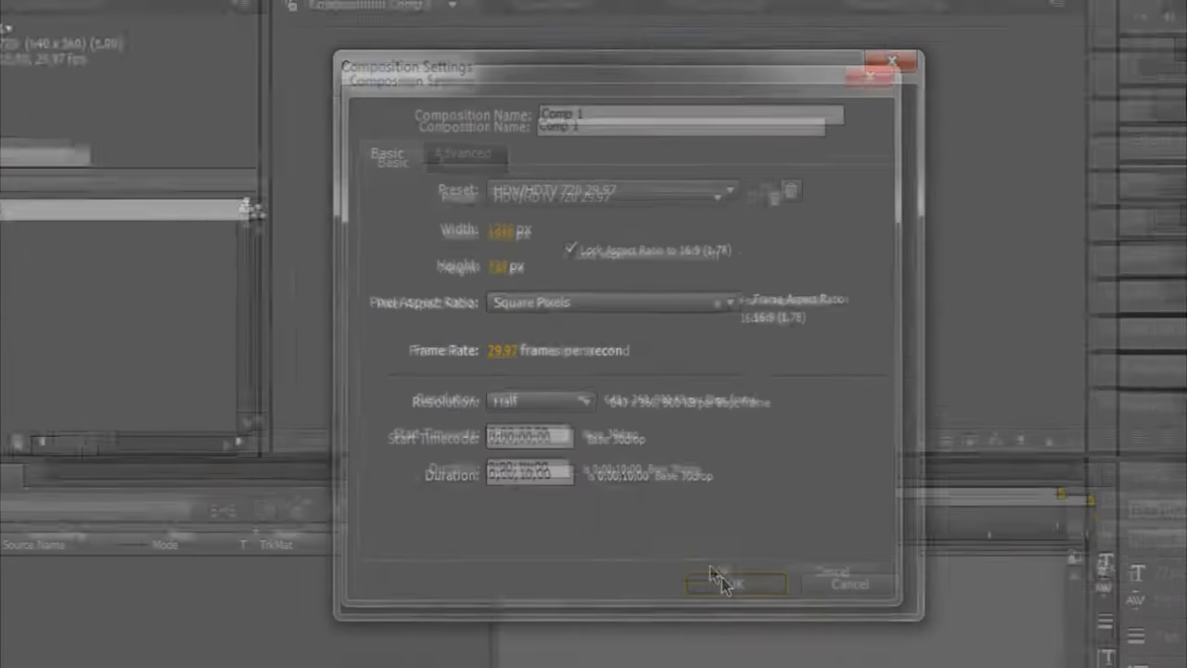
left_click(747, 615)
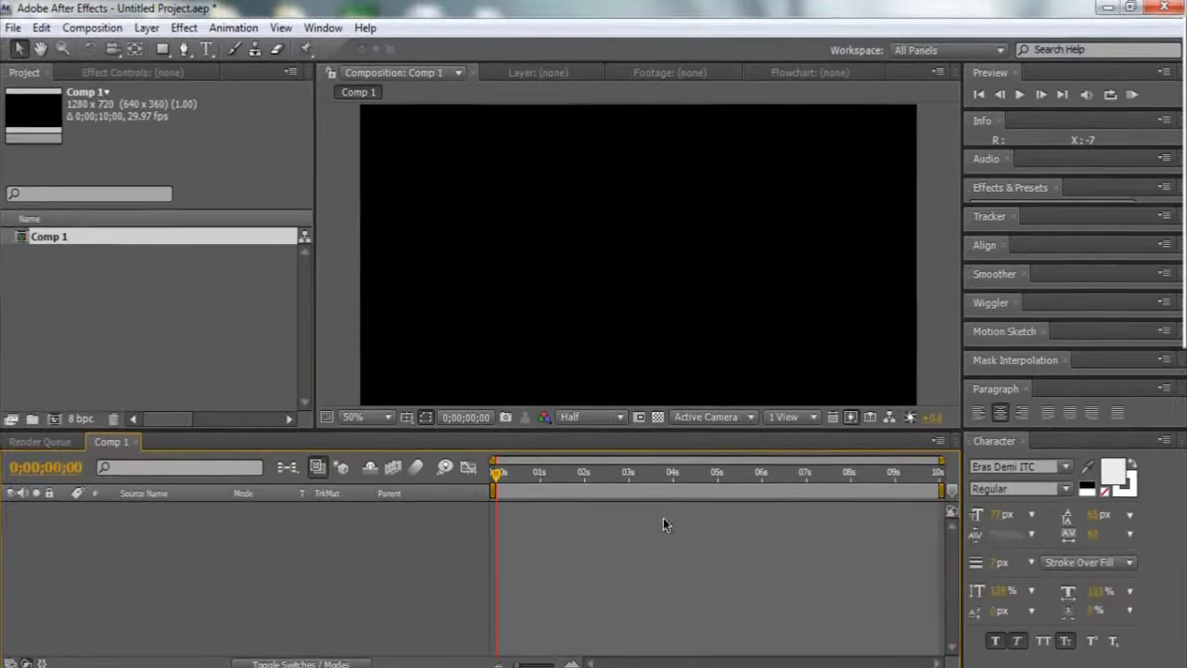
Step: Add a text layer reading "360TrickSpot" in the middle of the composition
left_click(146, 34)
left_click(215, 5)
left_click(205, 49)
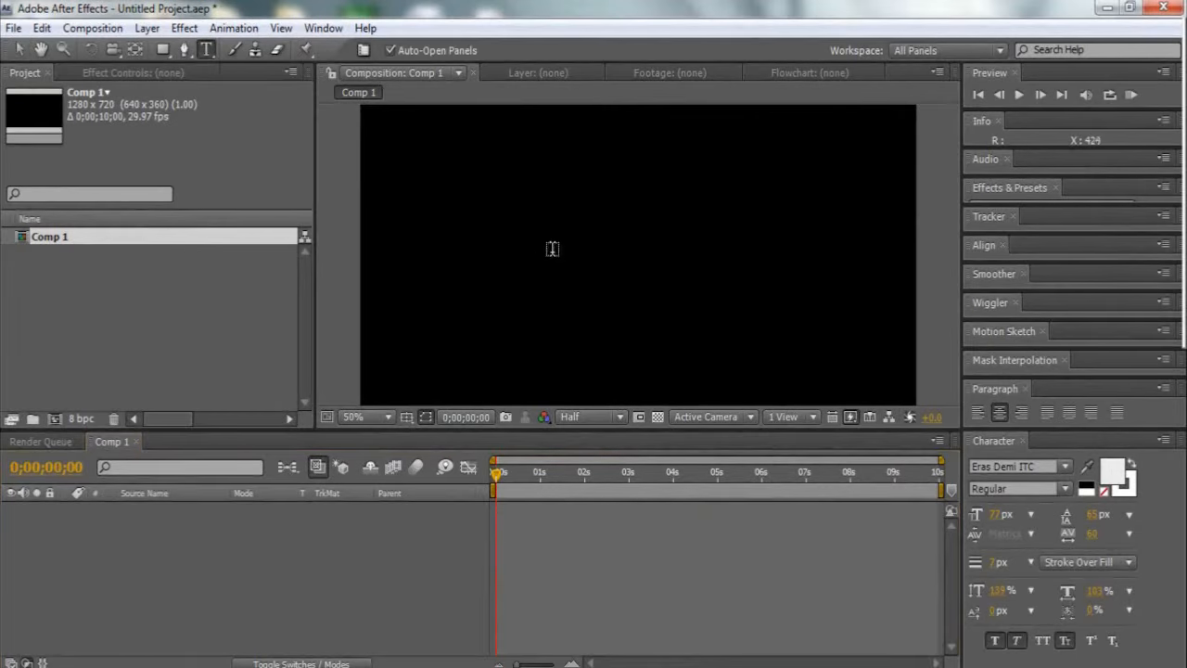
left_click(559, 257)
type("3")
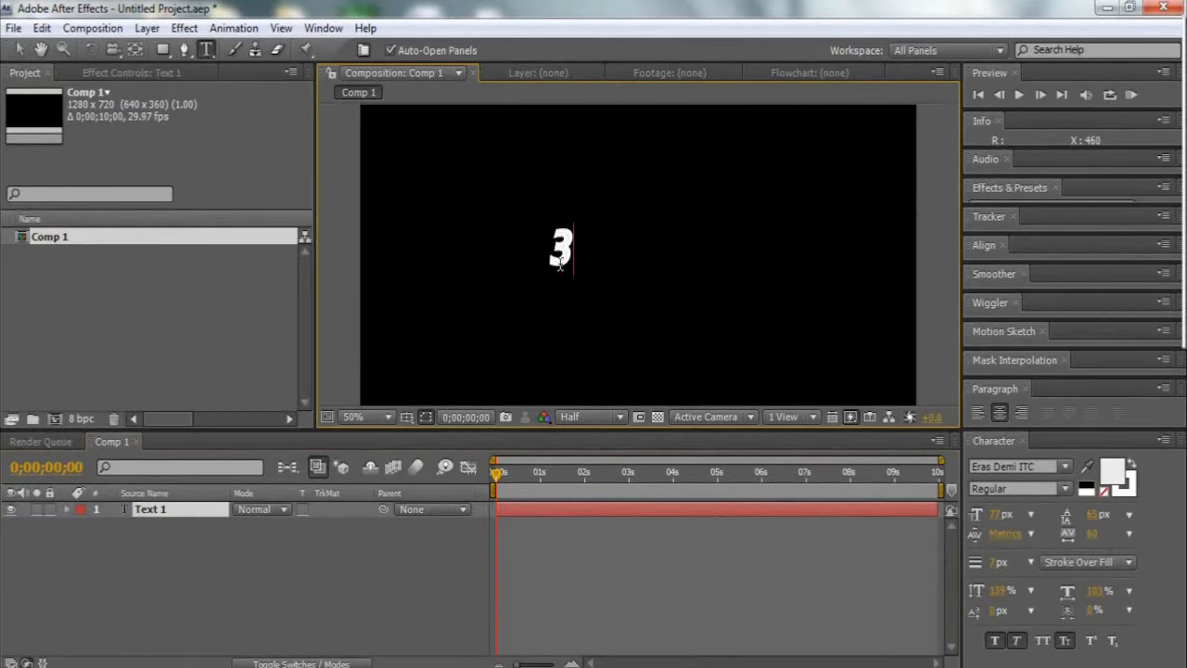
type("60TrickSpot")
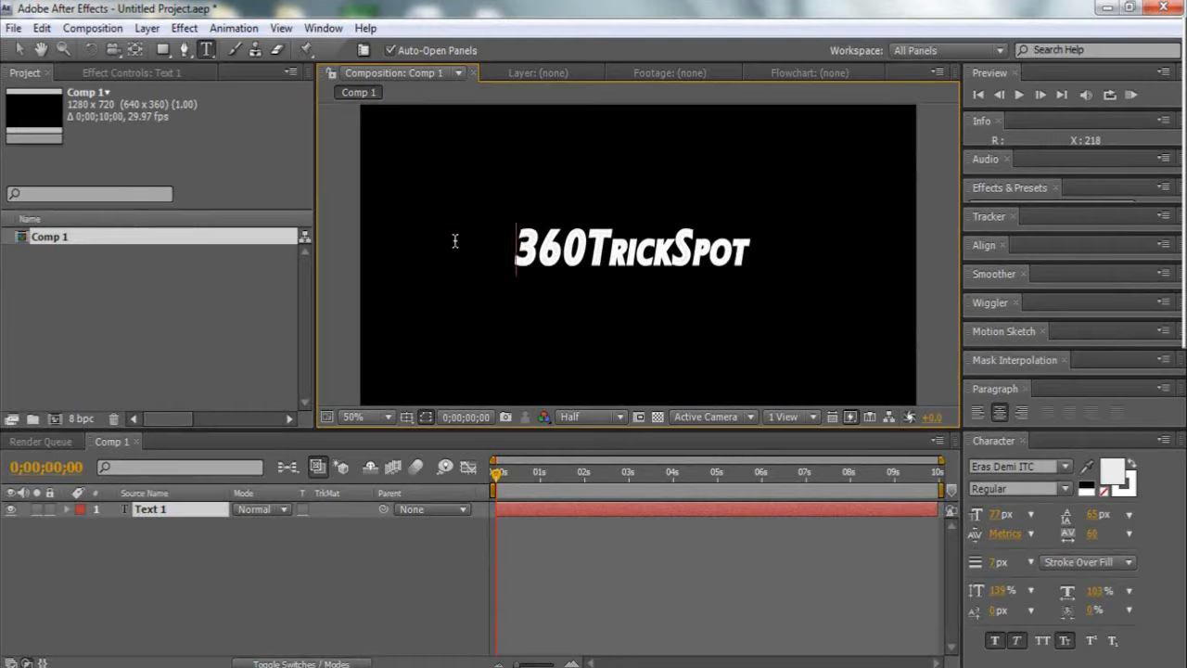
Step: Add a white 1280 x 720 px solid beneath the text layer and hide the text layer
left_click(147, 27)
mouse_move(169, 49)
left_click(448, 68)
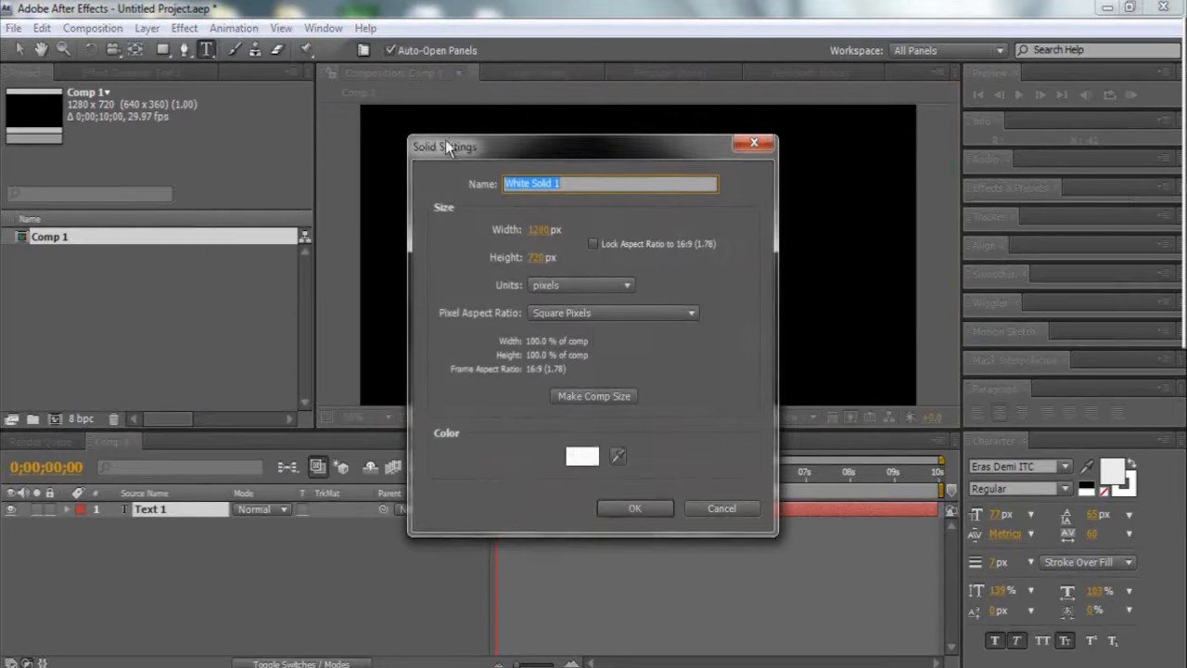
left_click(616, 506)
left_click_drag(142, 517, 142, 535)
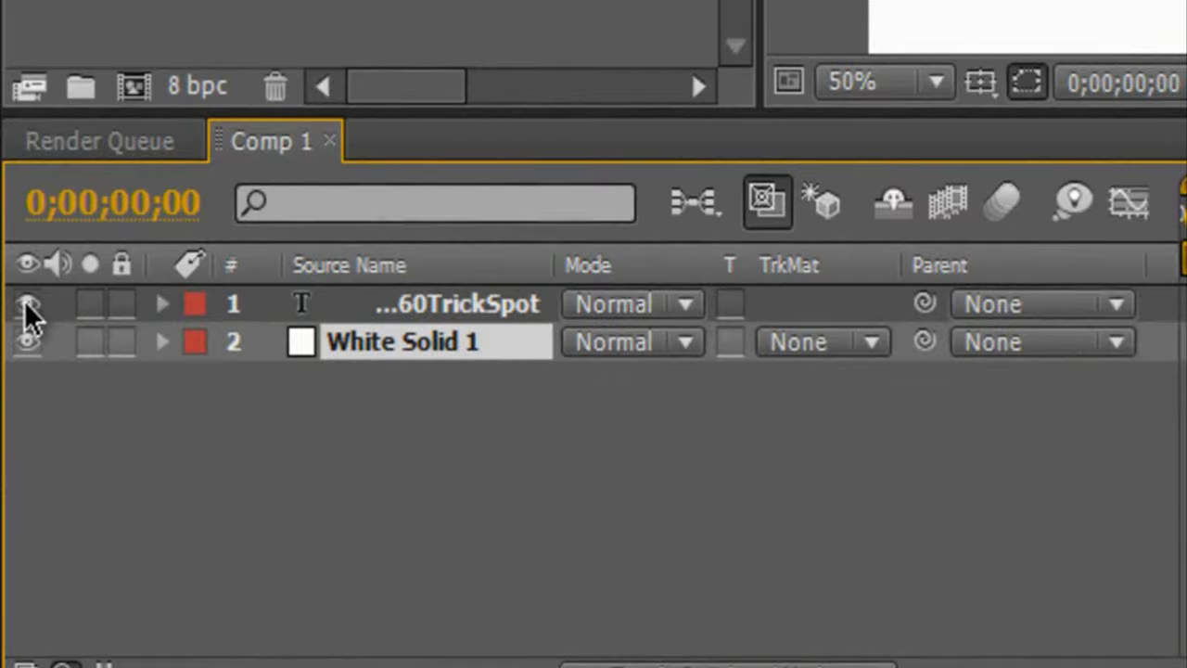
left_click(26, 304)
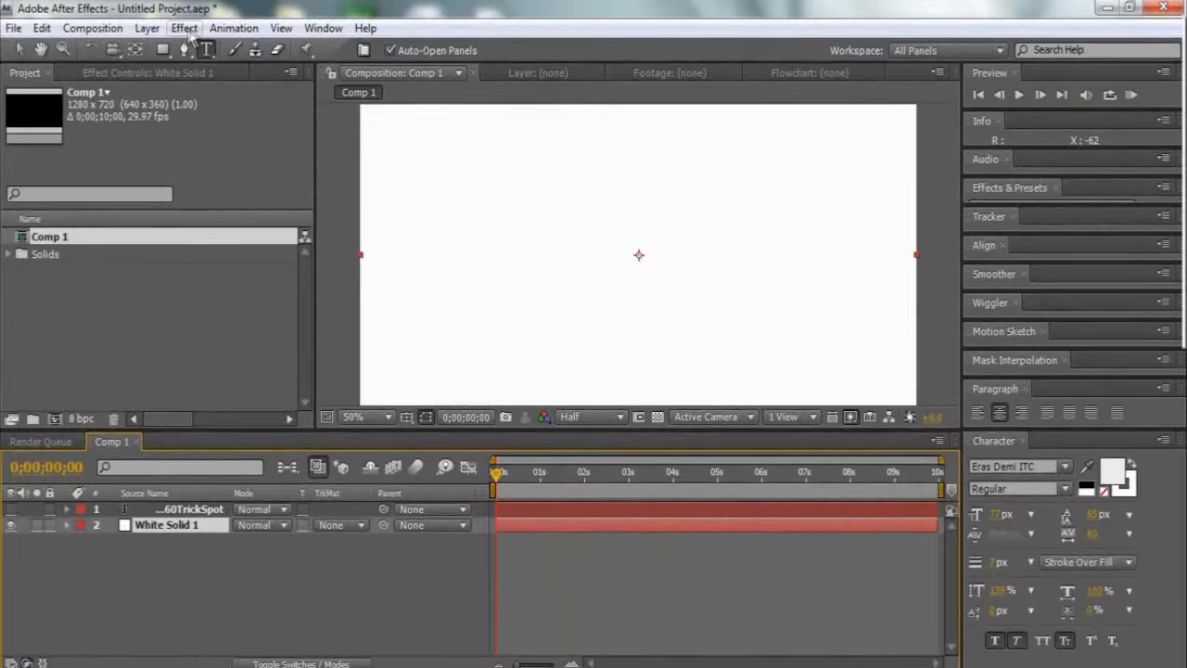
Step: Apply the Shatter simulation effect to the white solid and set its View to Rendered
left_click(185, 28)
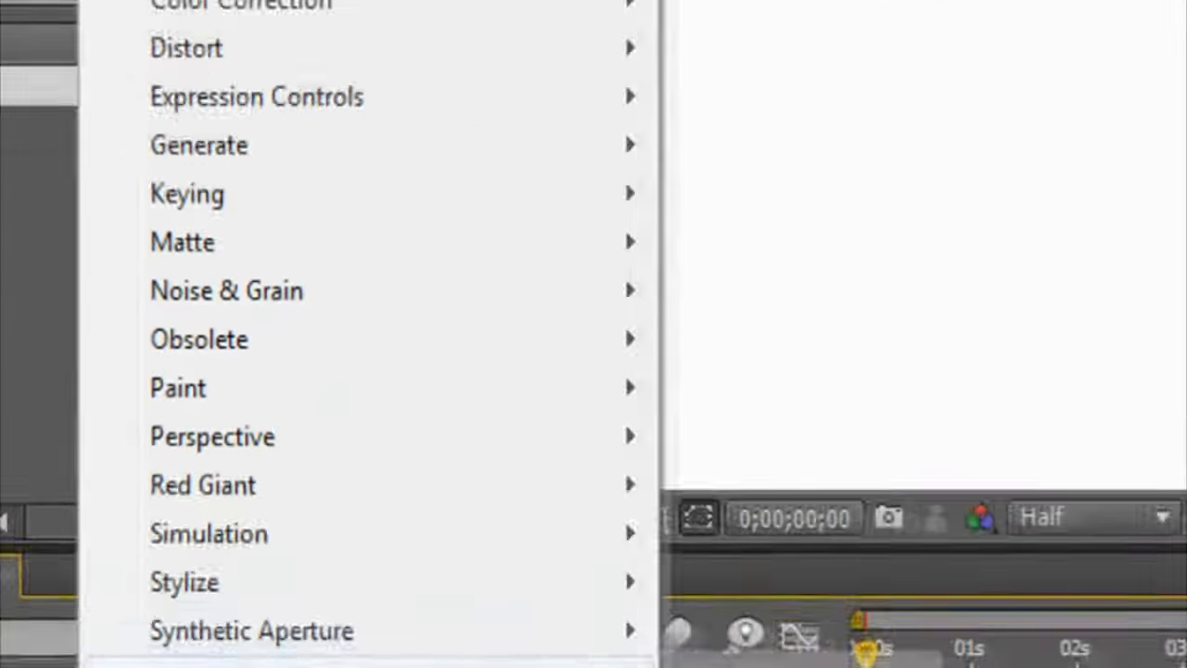
mouse_move(380, 553)
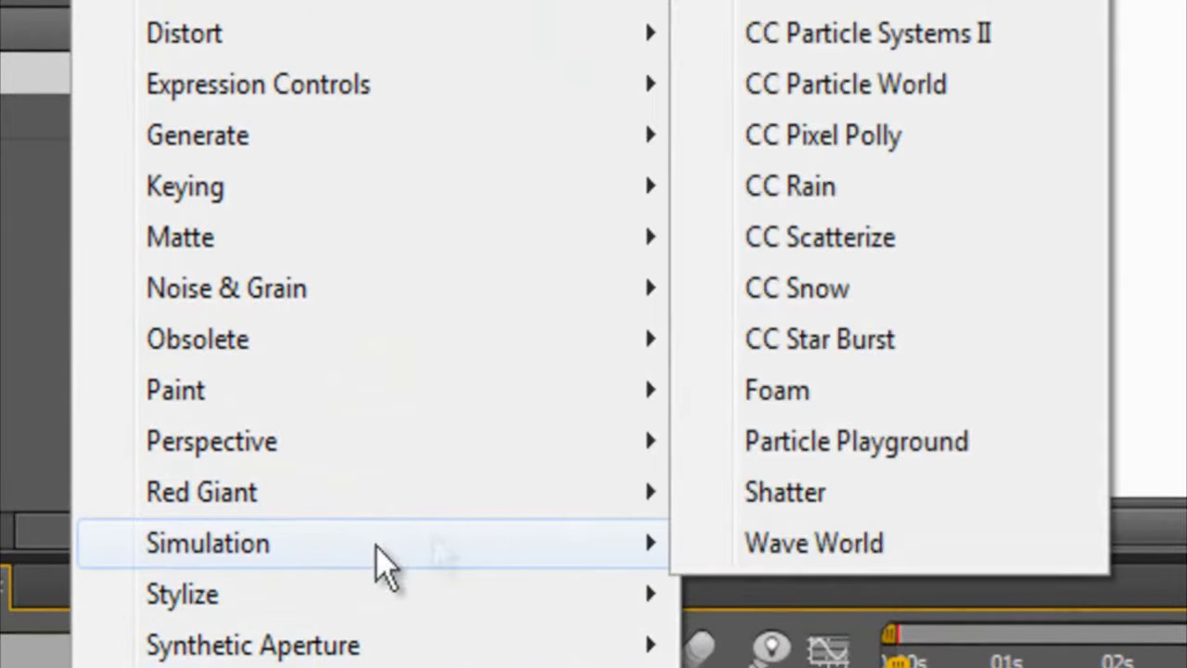
left_click(929, 470)
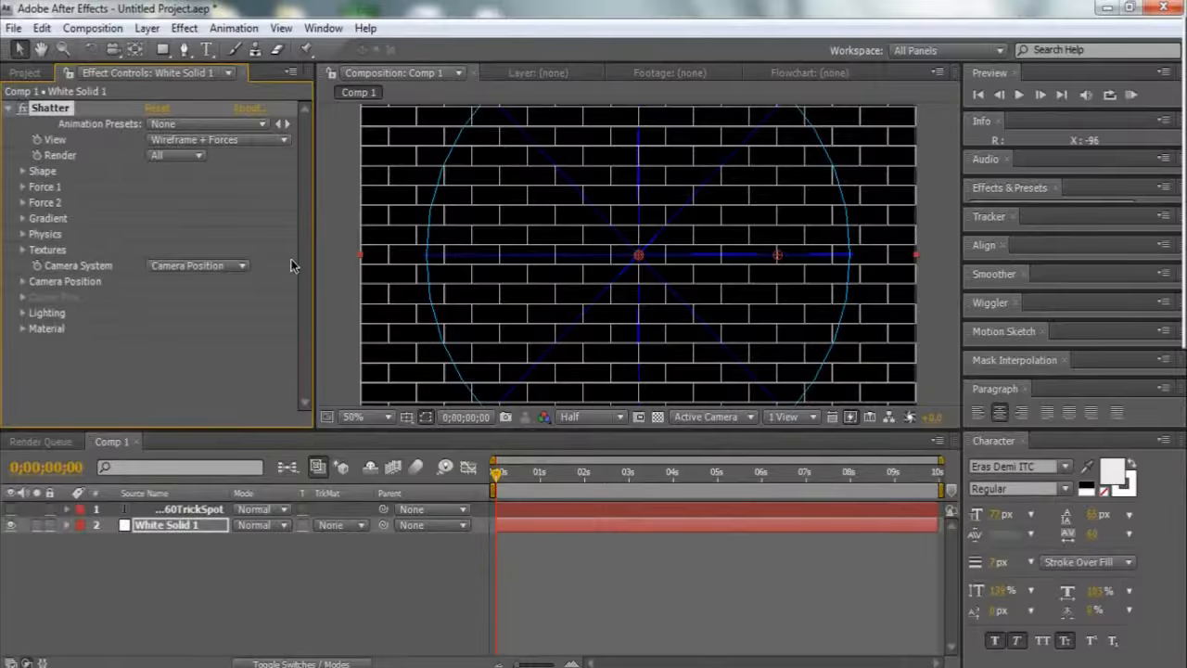
left_click(286, 142)
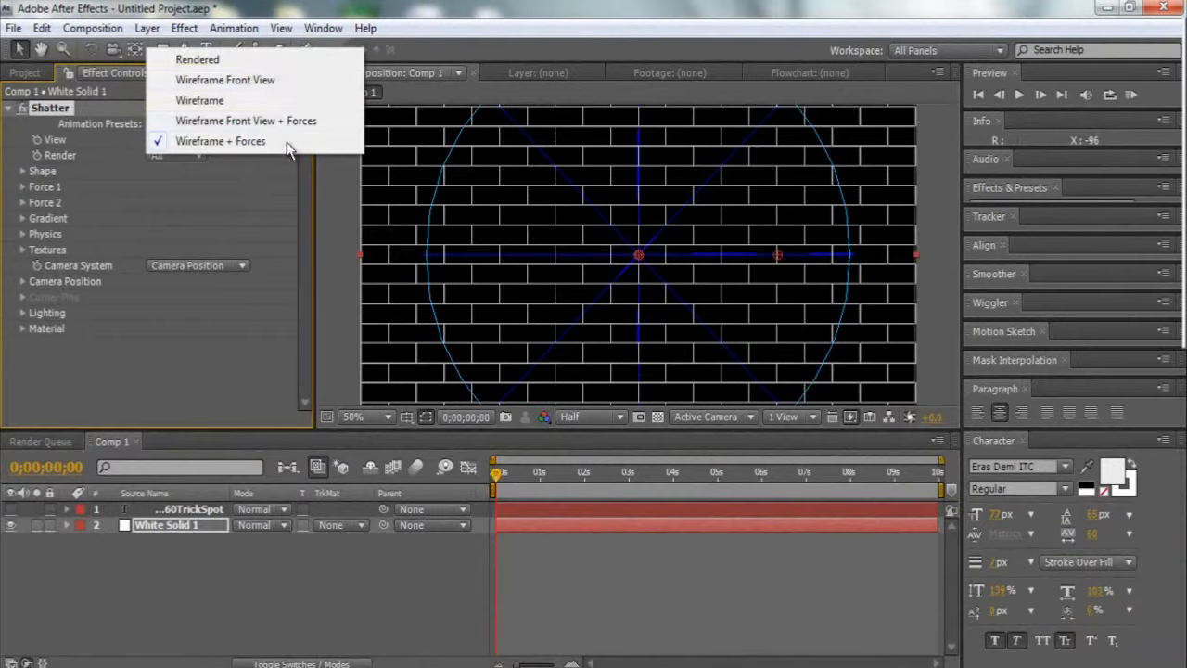
left_click(272, 51)
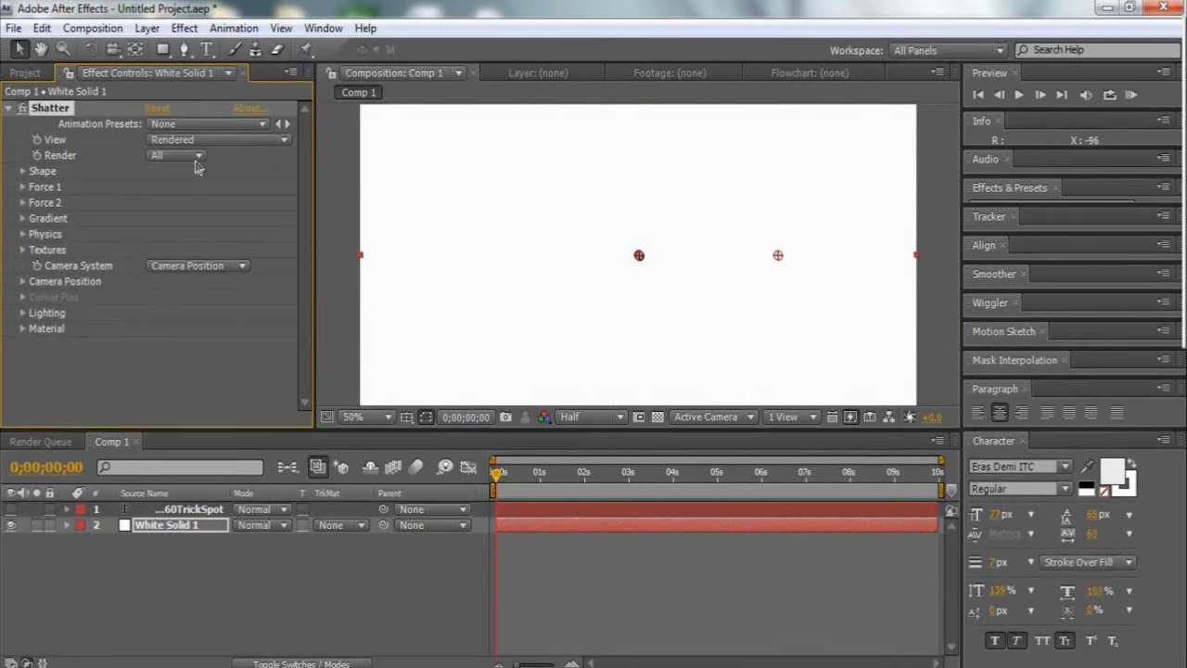
left_click(196, 159)
Step: Set Shatter's shape pattern to Custom and use the 360TrickSpot text layer as the custom shatter map
left_click(22, 171)
left_click(210, 187)
left_click(204, 172)
left_click(214, 202)
left_click(218, 232)
Step: Set the Strength of both Force 1 and Force 2 in the Shatter effect to 0
left_click(22, 296)
scroll(156, 315, "down", 1)
left_click(156, 340)
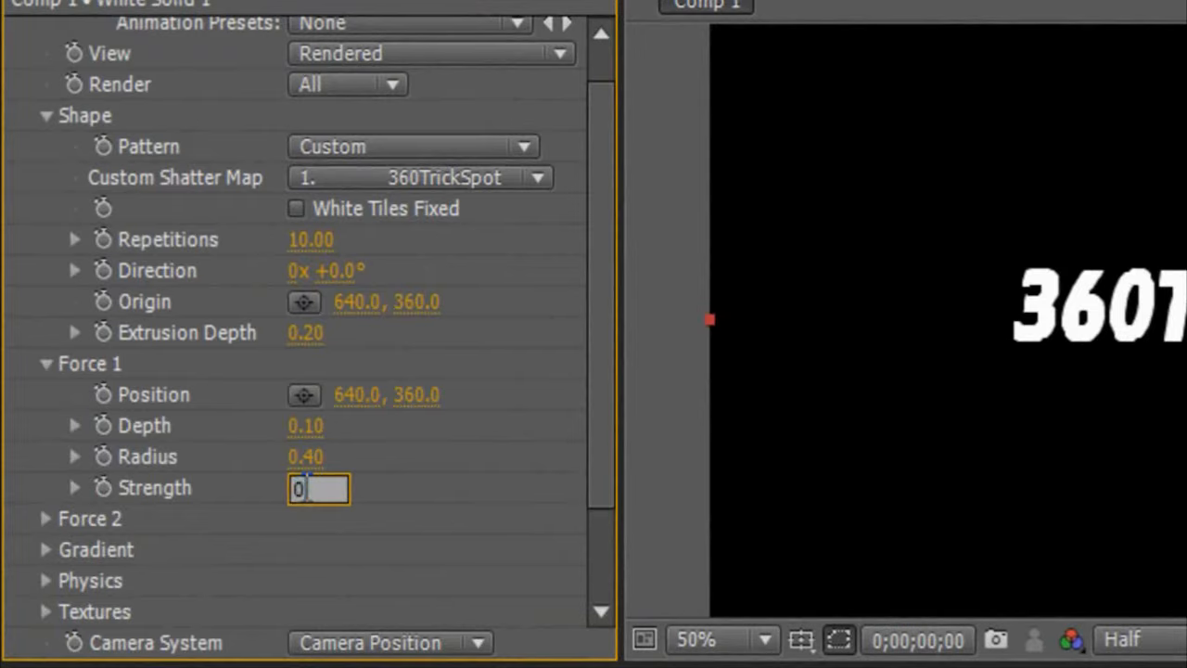
type("0")
key("Return")
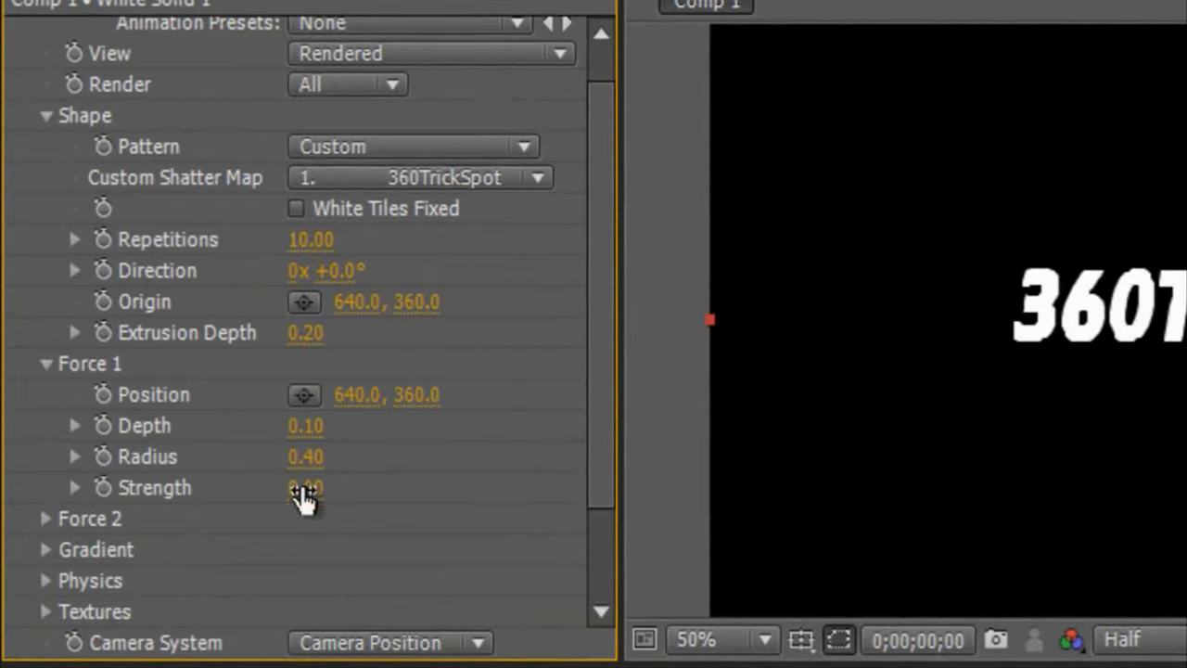
left_click(48, 520)
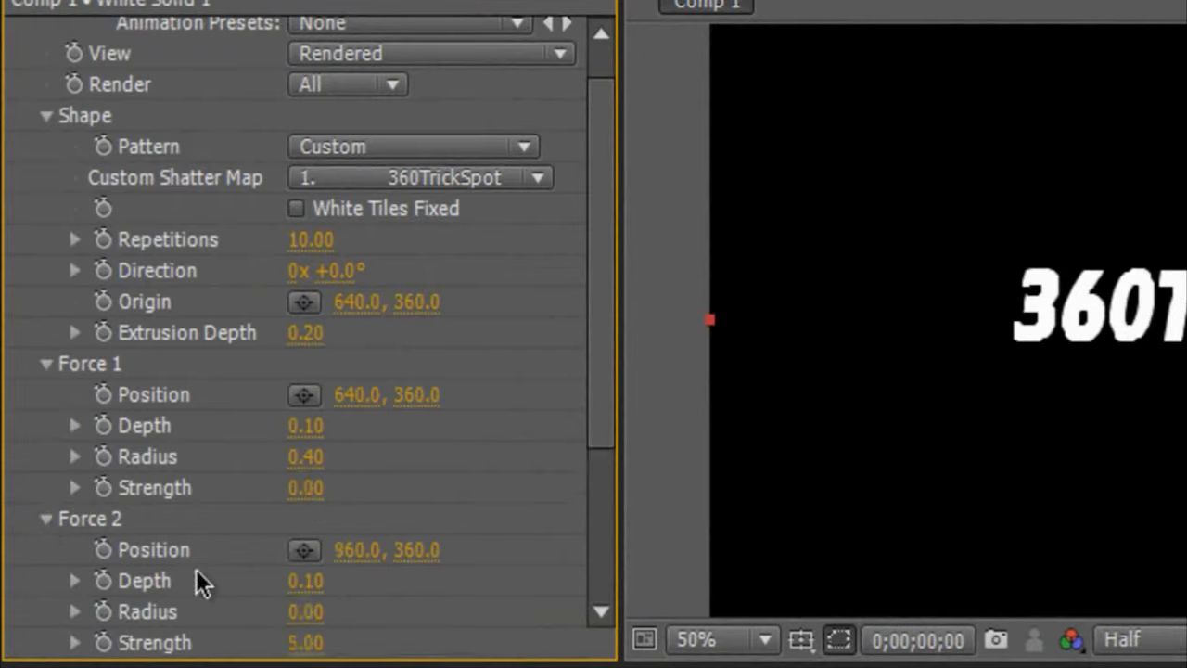
left_click(295, 642)
type("0")
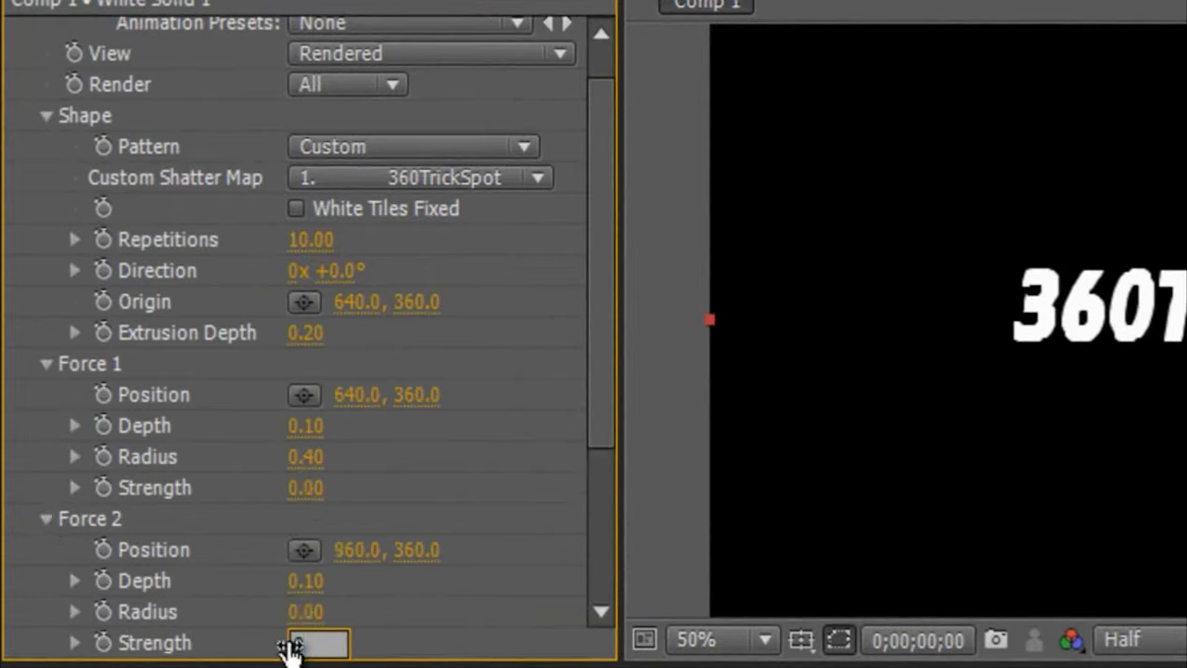
key("Return")
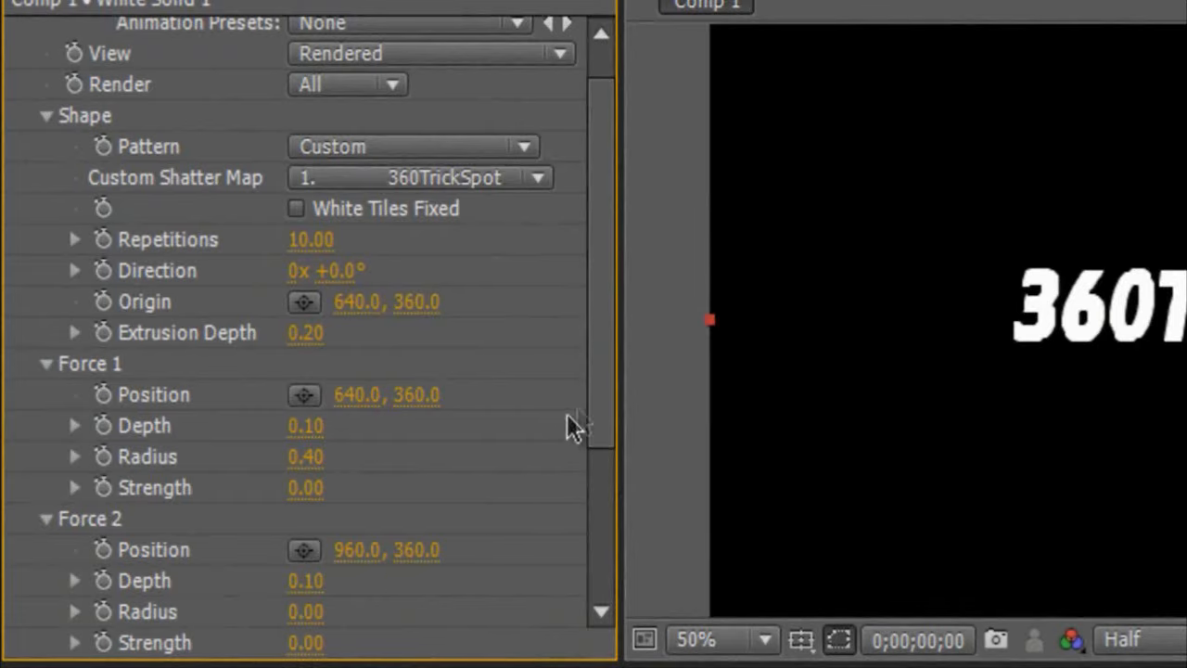
Step: Set the Gravity in Shatter's Physics settings to 0
left_click_drag(592, 407, 589, 554)
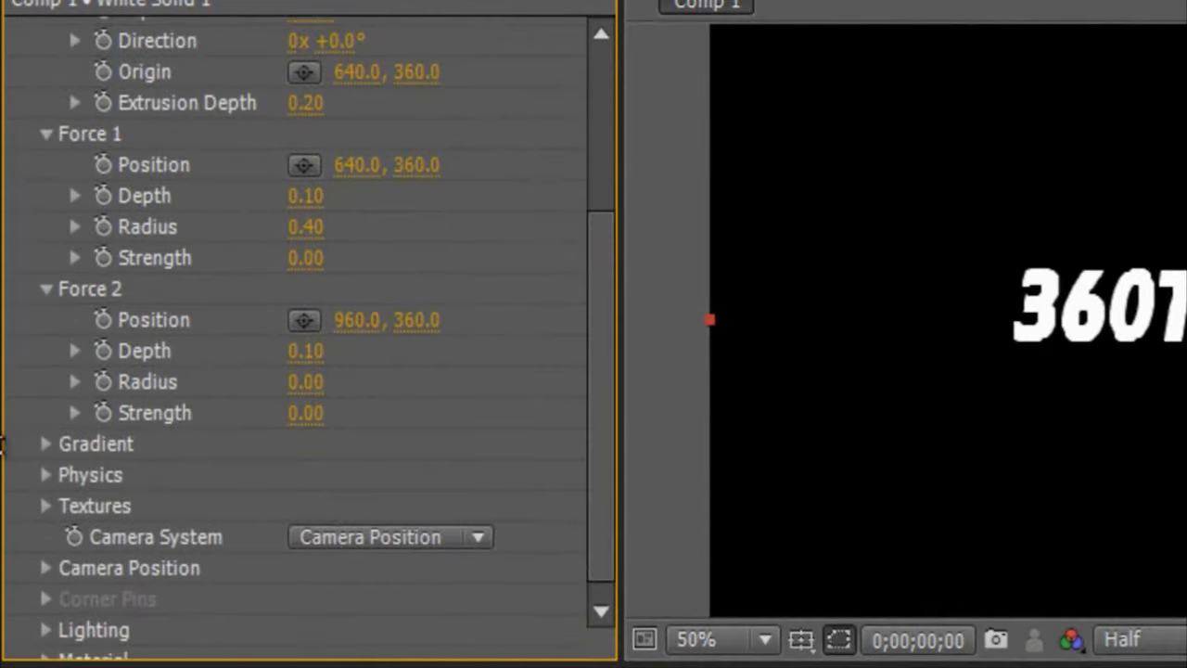
left_click(43, 475)
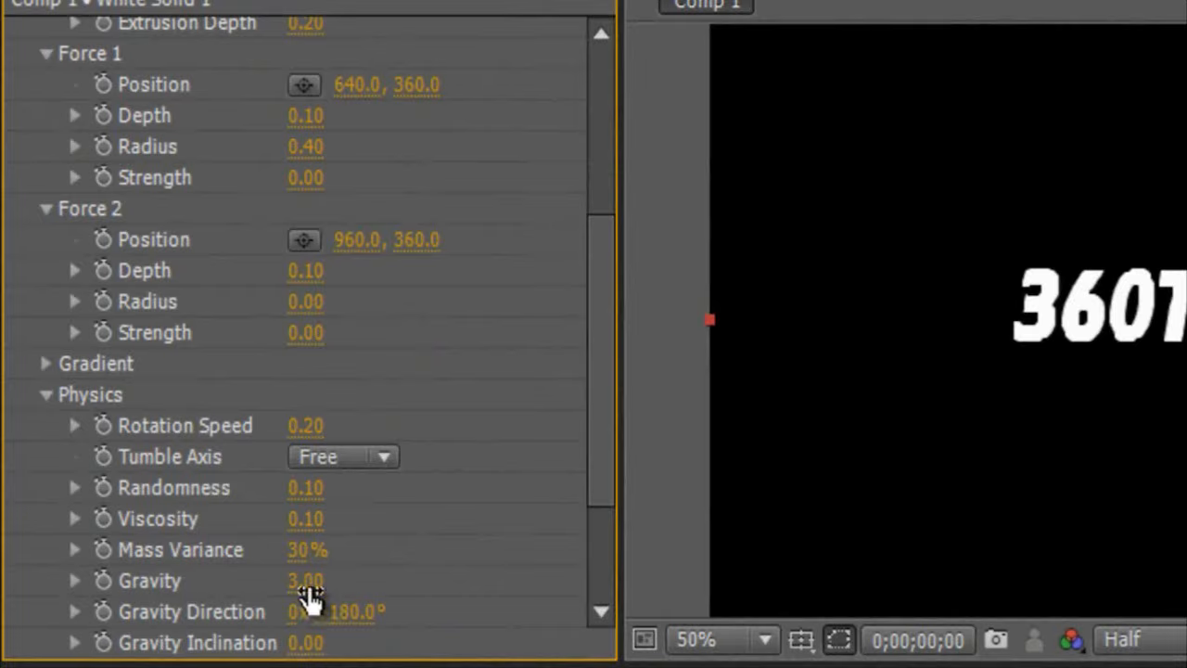
left_click(309, 582)
type("0")
key("Return")
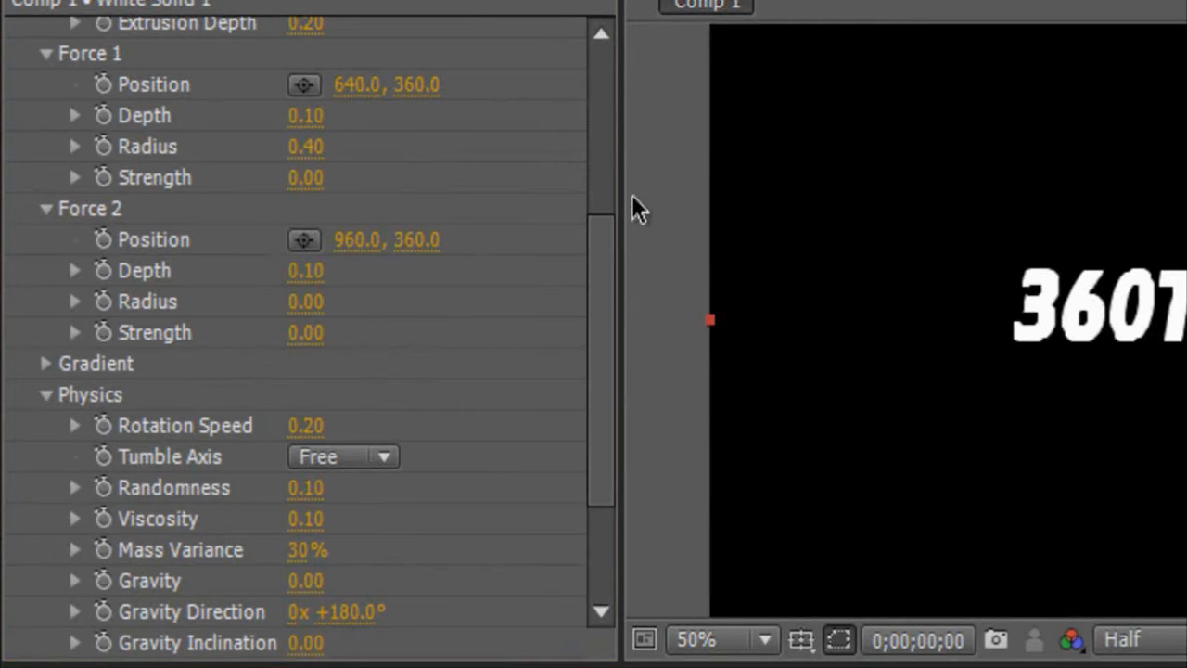
Step: Increase Shatter's Extrusion Depth to 0.45 to thicken the text
left_click_drag(596, 248, 609, 66)
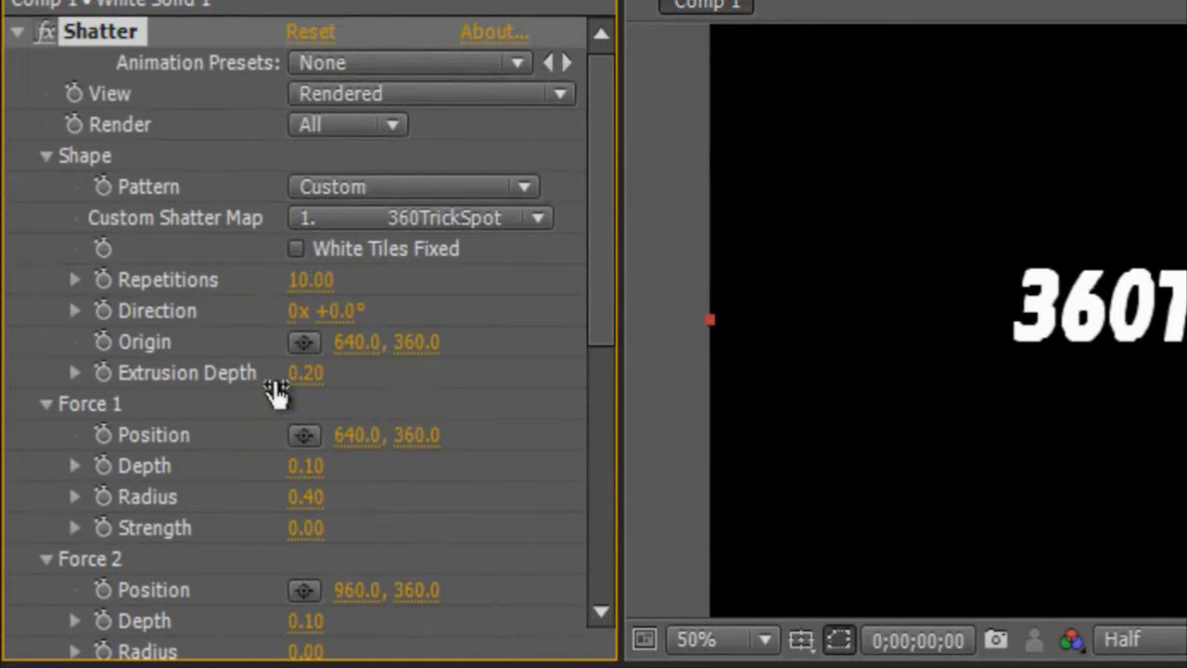
left_click(306, 378)
left_click_drag(314, 378, 334, 378)
left_click(334, 377)
key("Return")
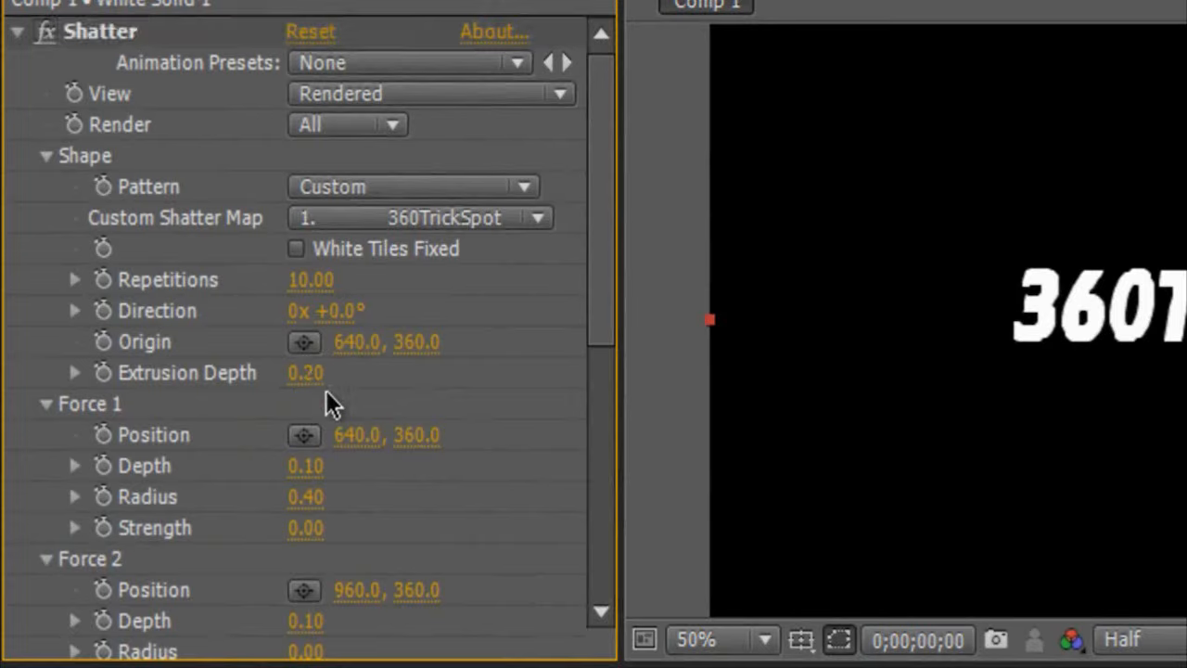
left_click_drag(308, 373, 353, 380)
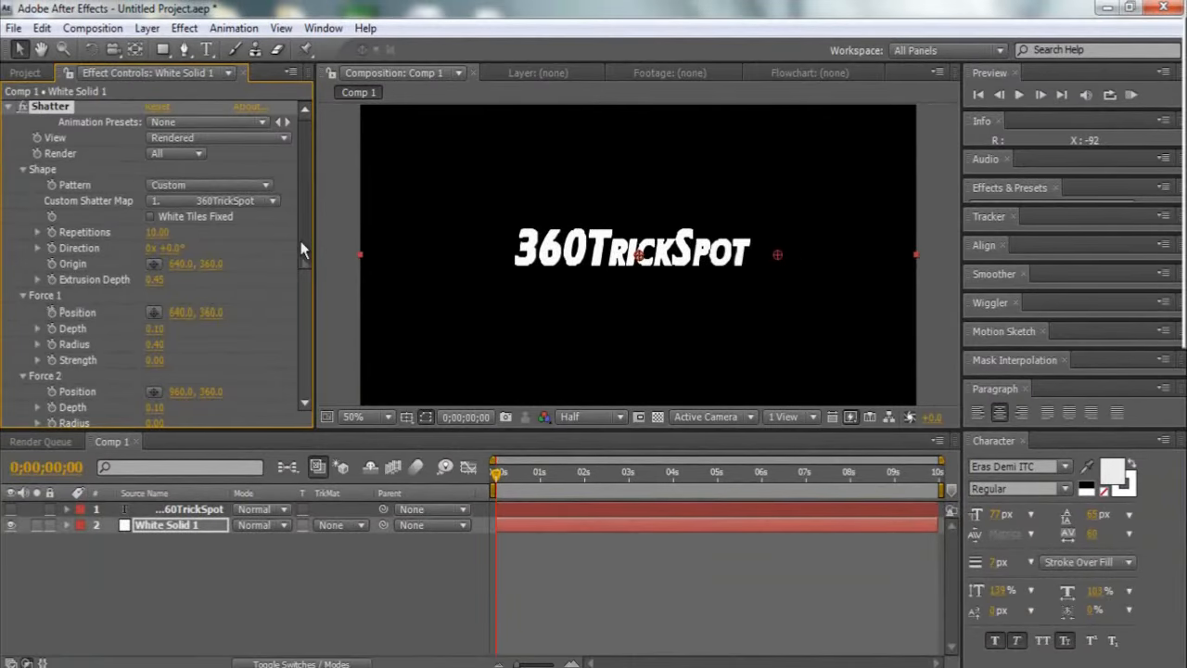
Step: At time 0;00;00;16, set the Y Rotation of Shatter's Camera Position to about 73°
scroll(300, 375, "down", 6)
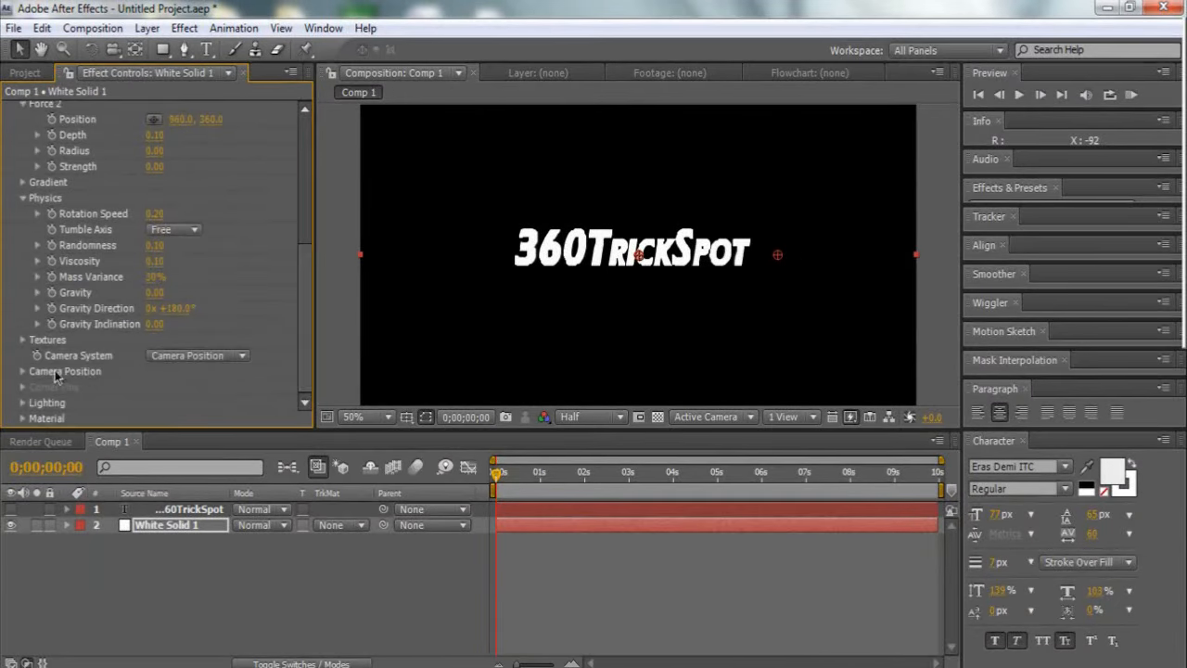
left_click(23, 372)
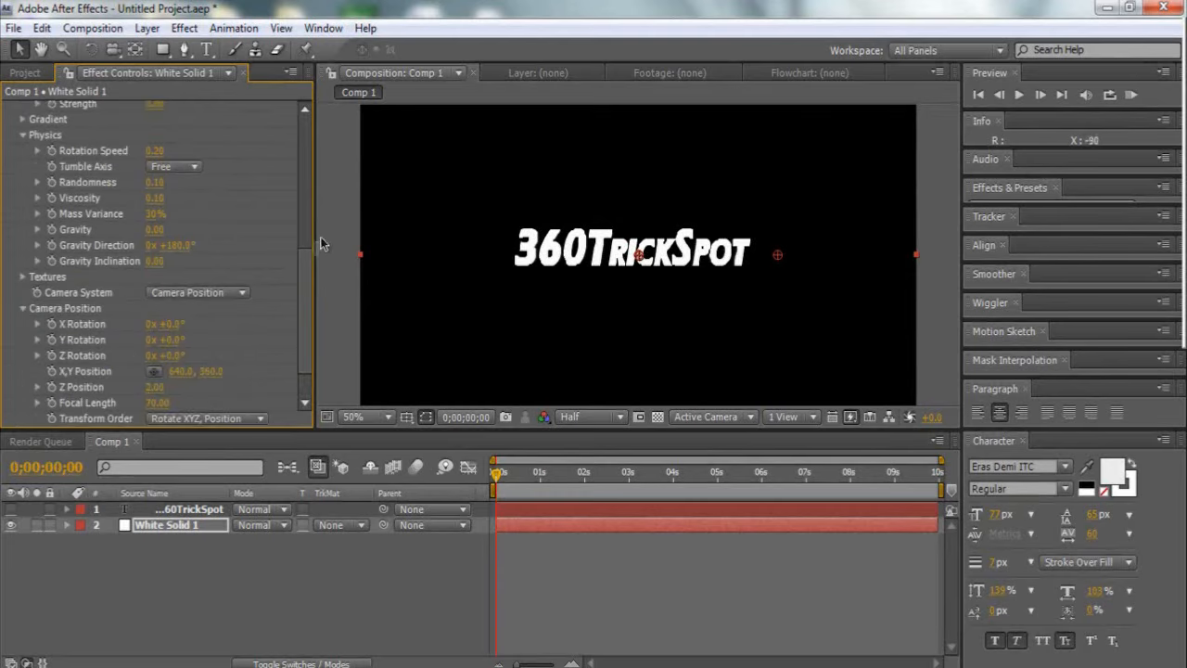
scroll(308, 261, "down", 2)
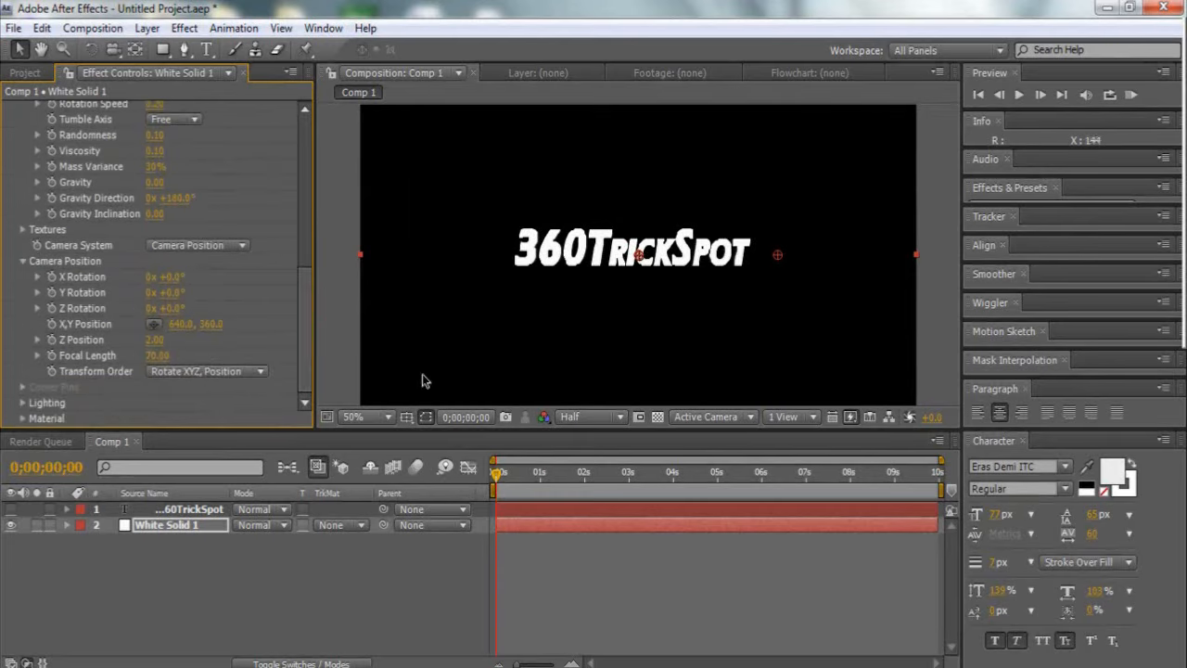
left_click_drag(497, 482, 520, 487)
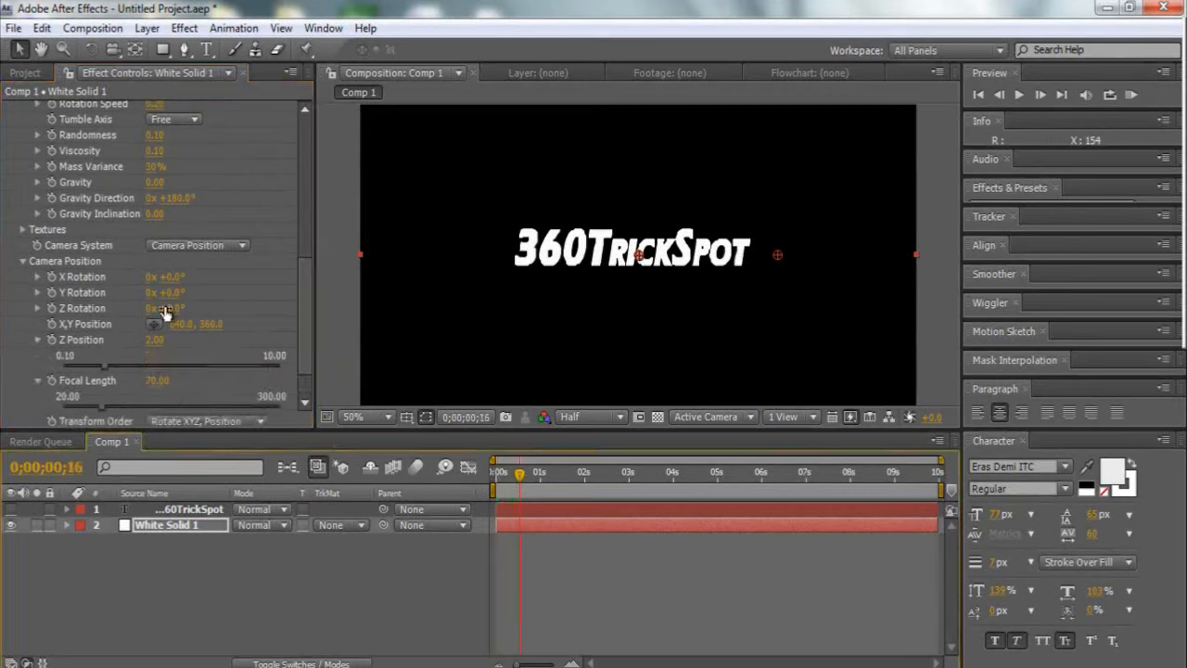
left_click_drag(176, 292, 230, 291)
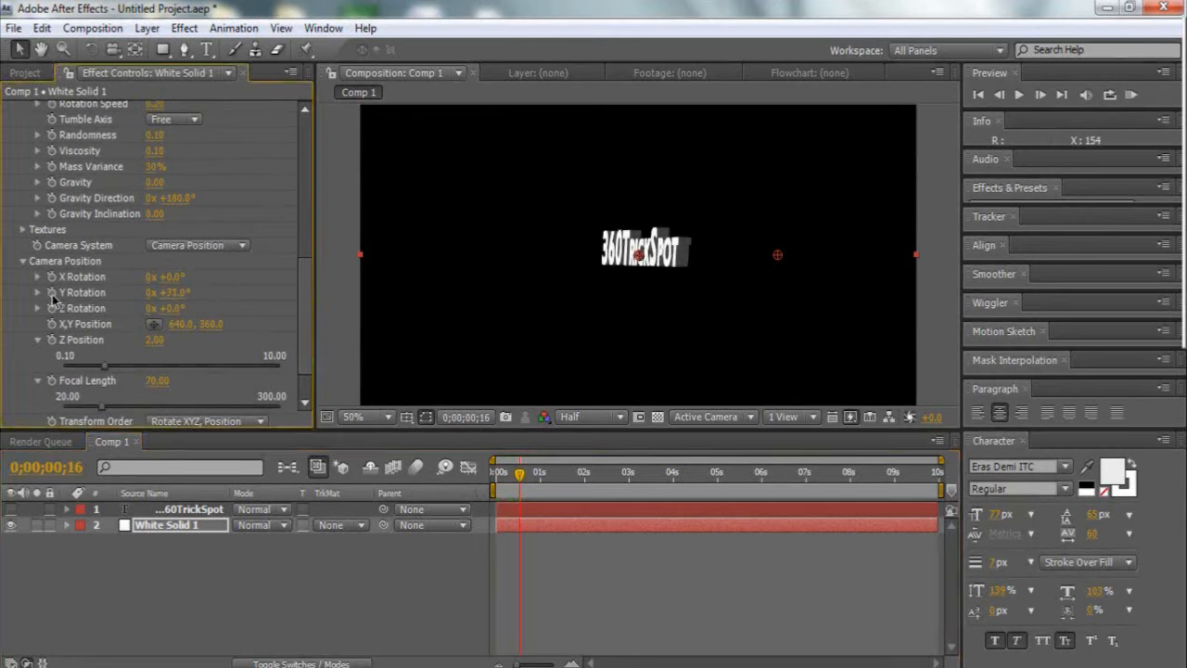
Step: Keyframe a larger camera Y Rotation at about 4 seconds so the text faces forward, and preview the animation from the start
left_click_drag(524, 479, 679, 486)
left_click_drag(171, 292, 432, 309)
left_click_drag(676, 478, 499, 493)
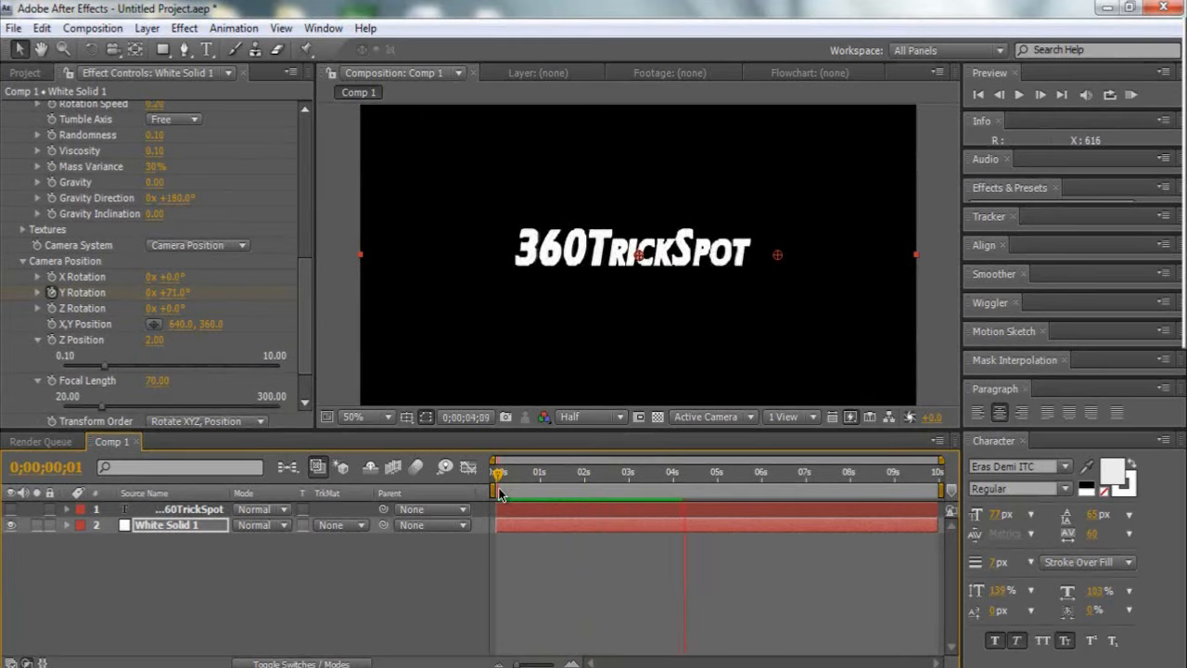
key("space")
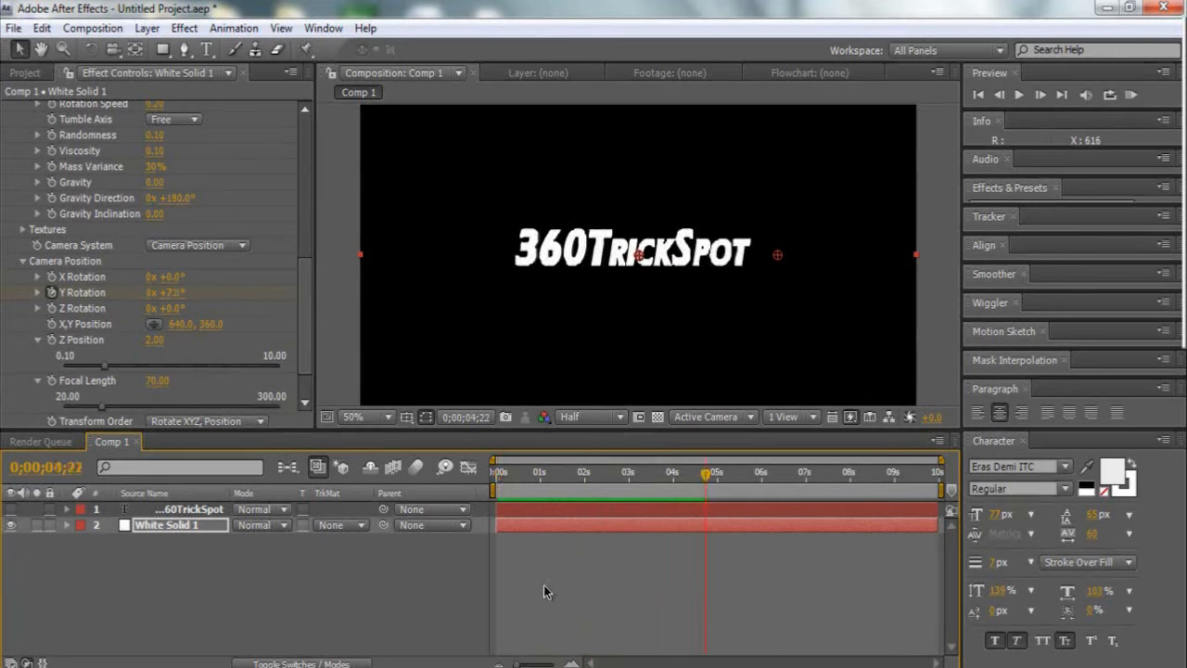